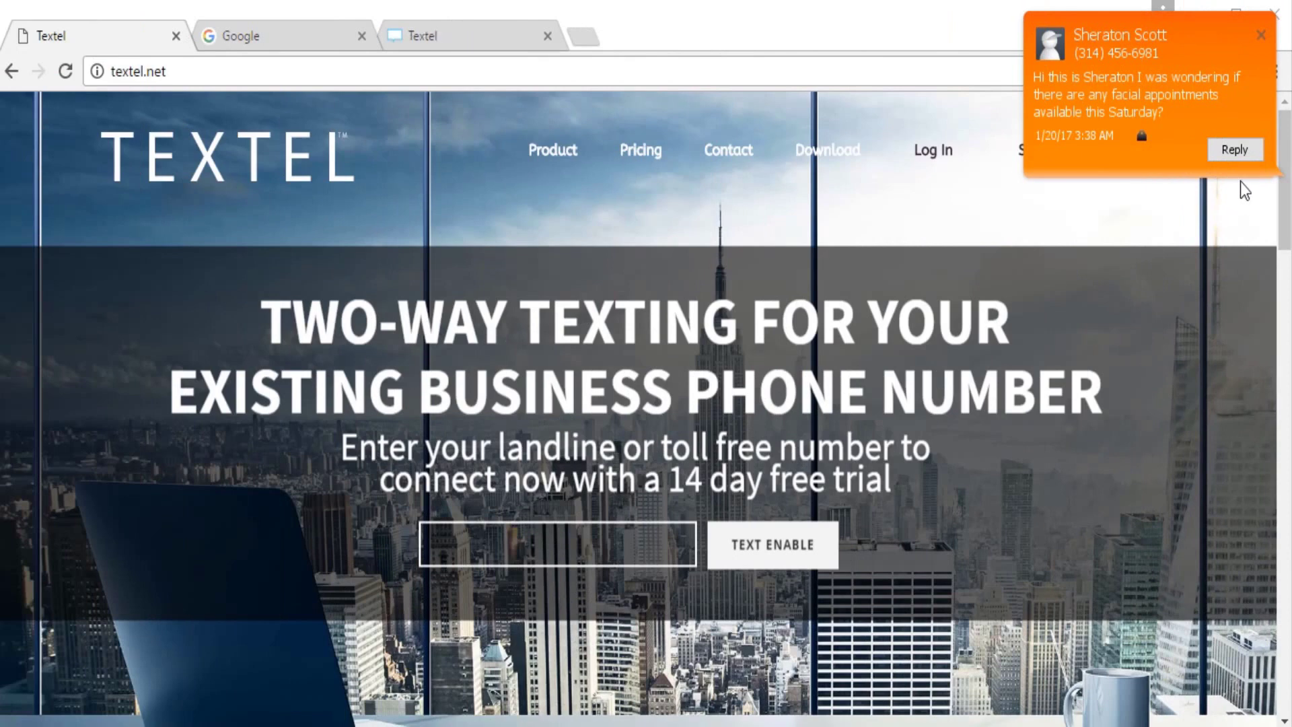
Step: Reply 'type my message' to the Saturday facial appointment text from the notifier pop-up
{"action": "left_click", "coordinate": [1242, 156]}
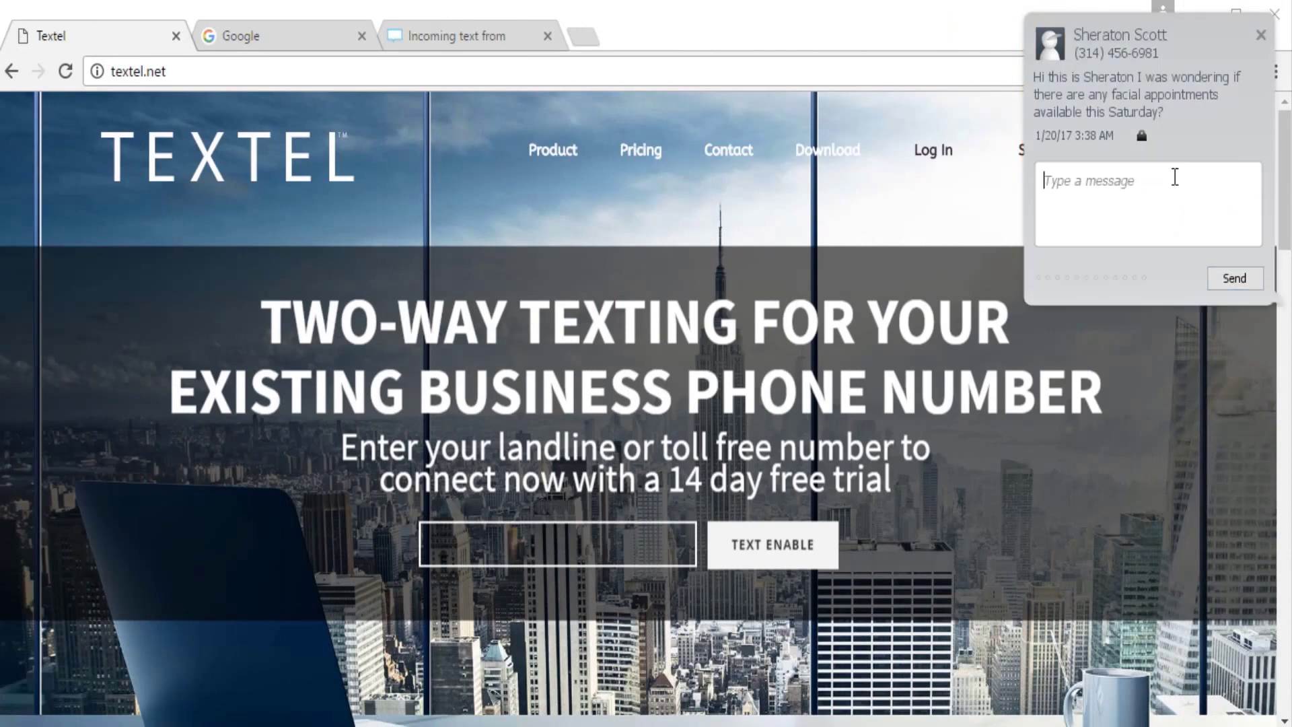
{"action": "type", "text": "type my me"}
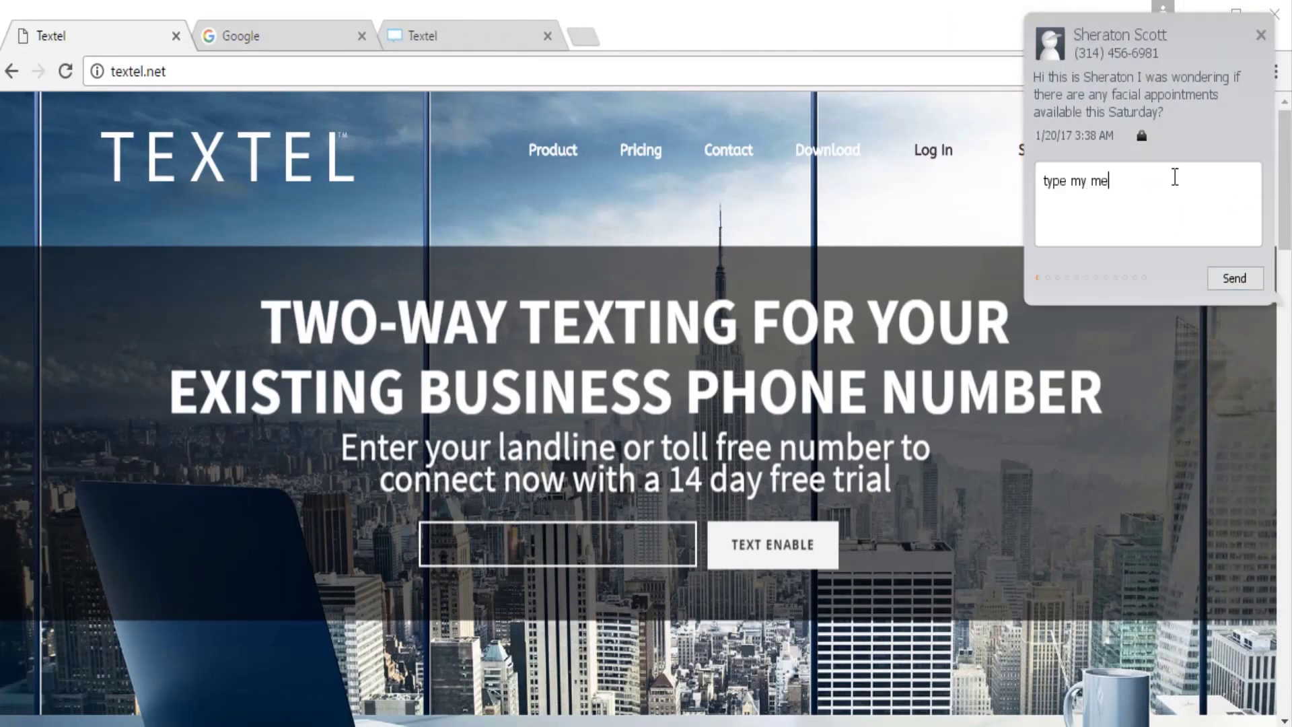
{"action": "type", "text": "ssage"}
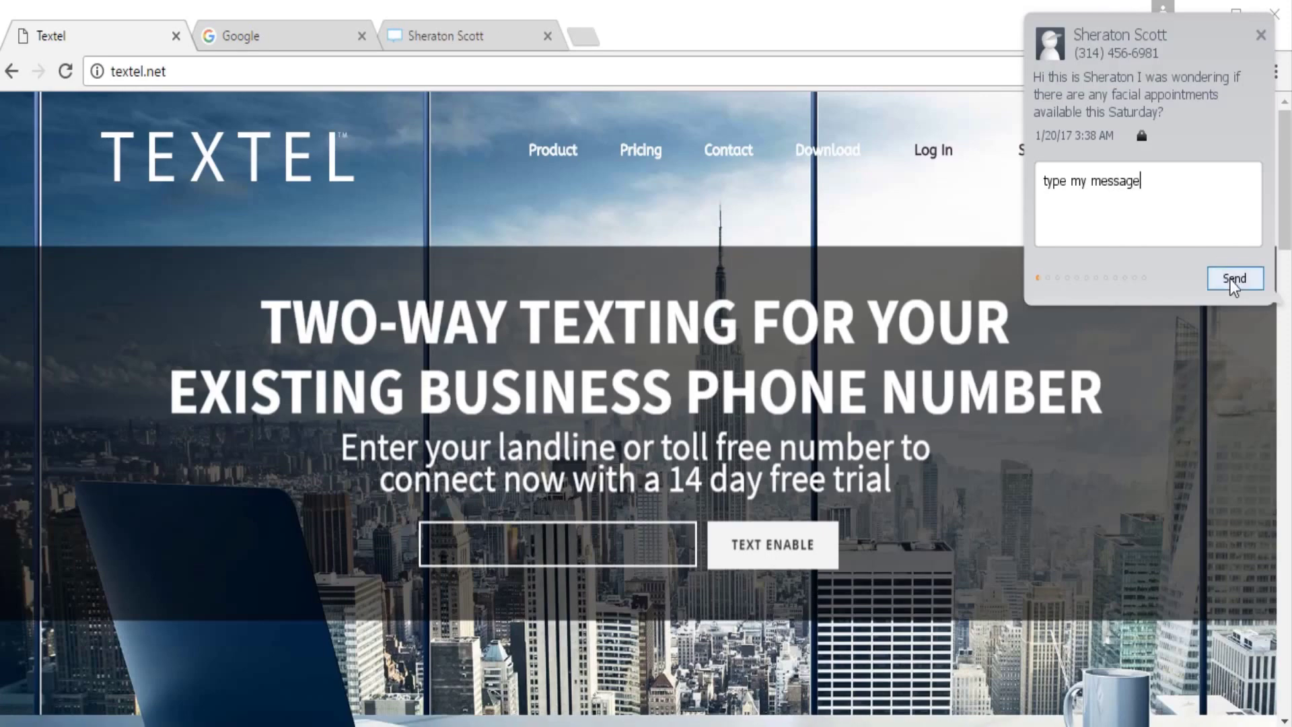
{"action": "left_click", "coordinate": [1234, 279]}
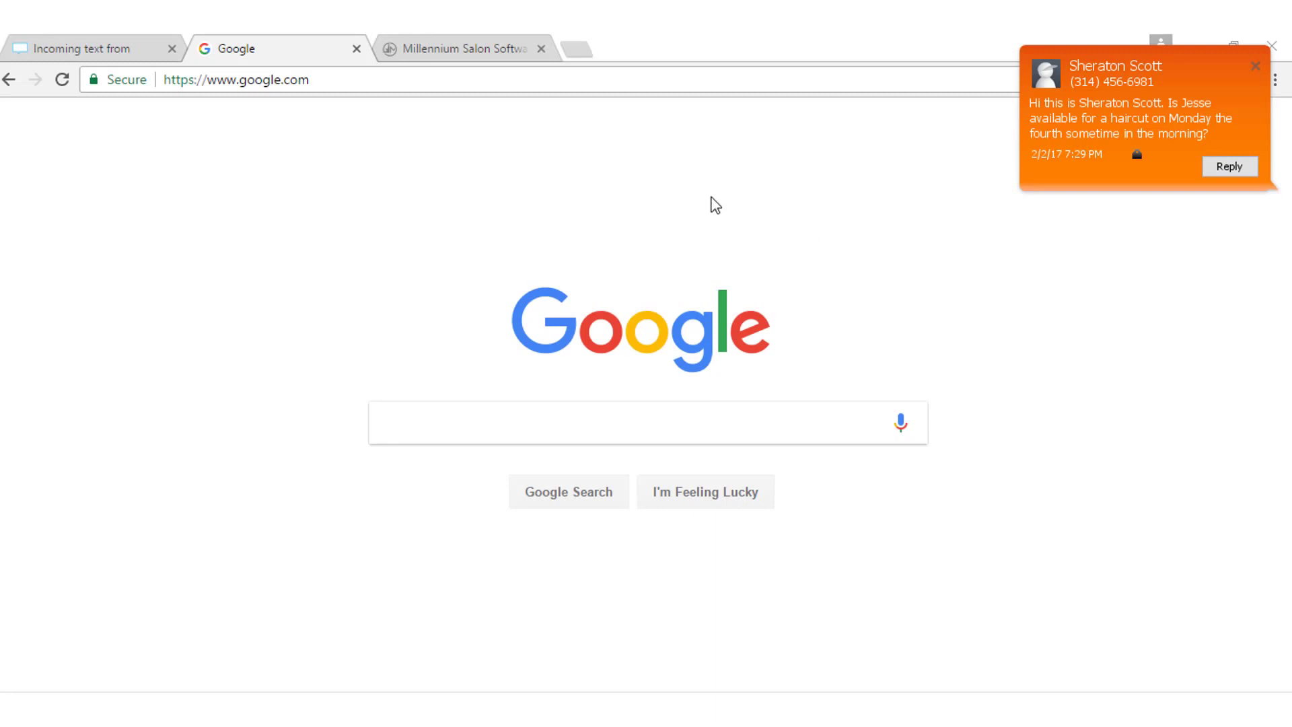
Step: Switch back and forth between the Millennium salon and Google tabs in Chrome
{"action": "left_click", "coordinate": [490, 50]}
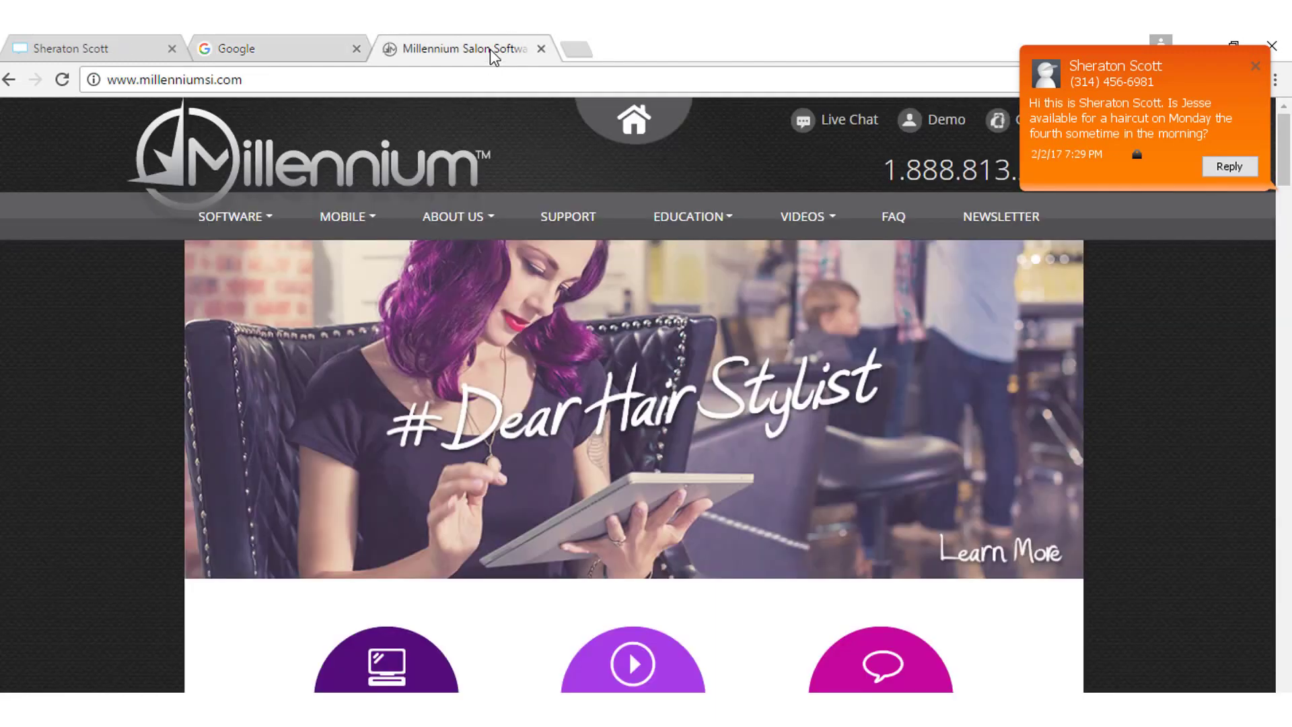
{"action": "left_click", "coordinate": [269, 48]}
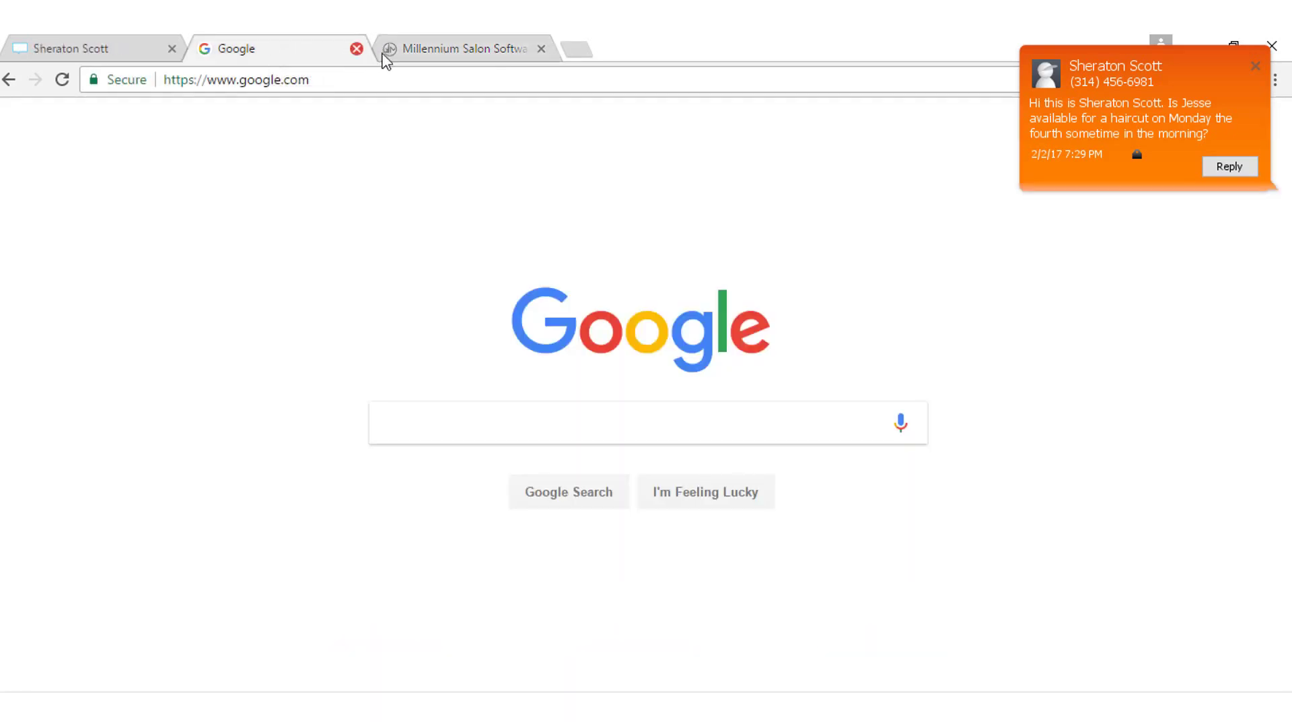
{"action": "left_click", "coordinate": [436, 51]}
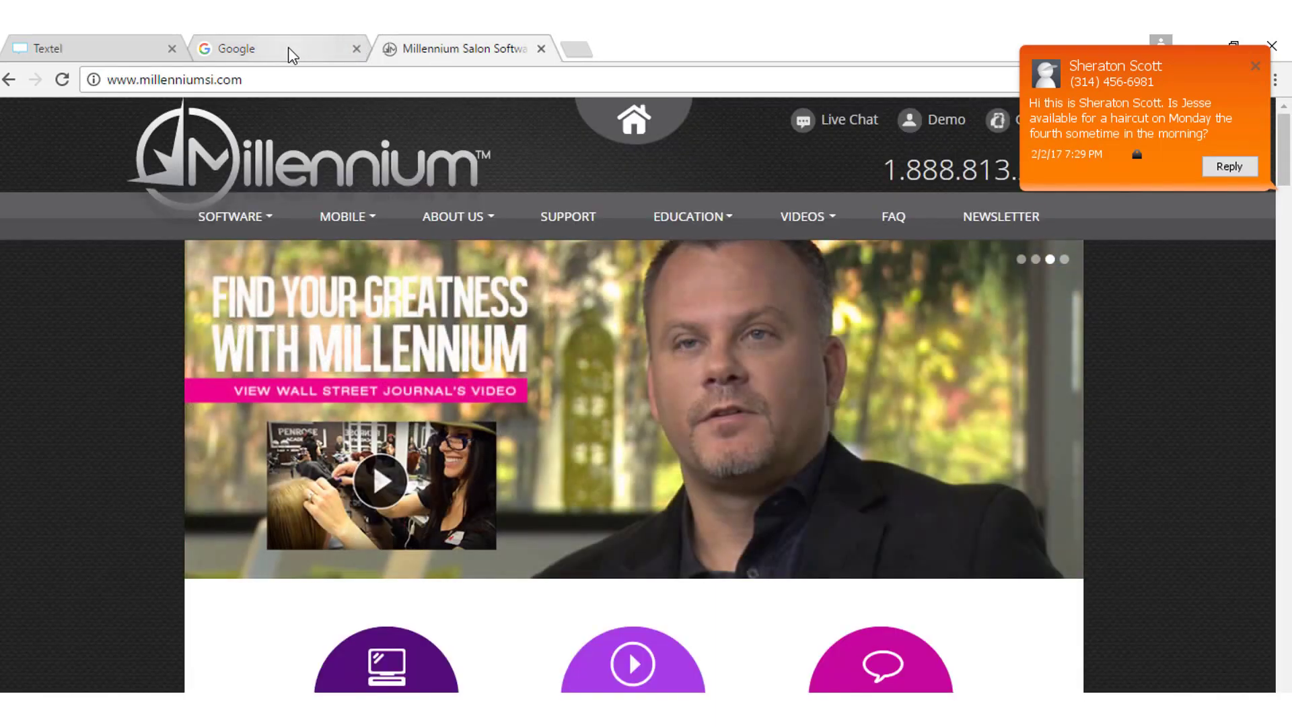
{"action": "left_click", "coordinate": [290, 51]}
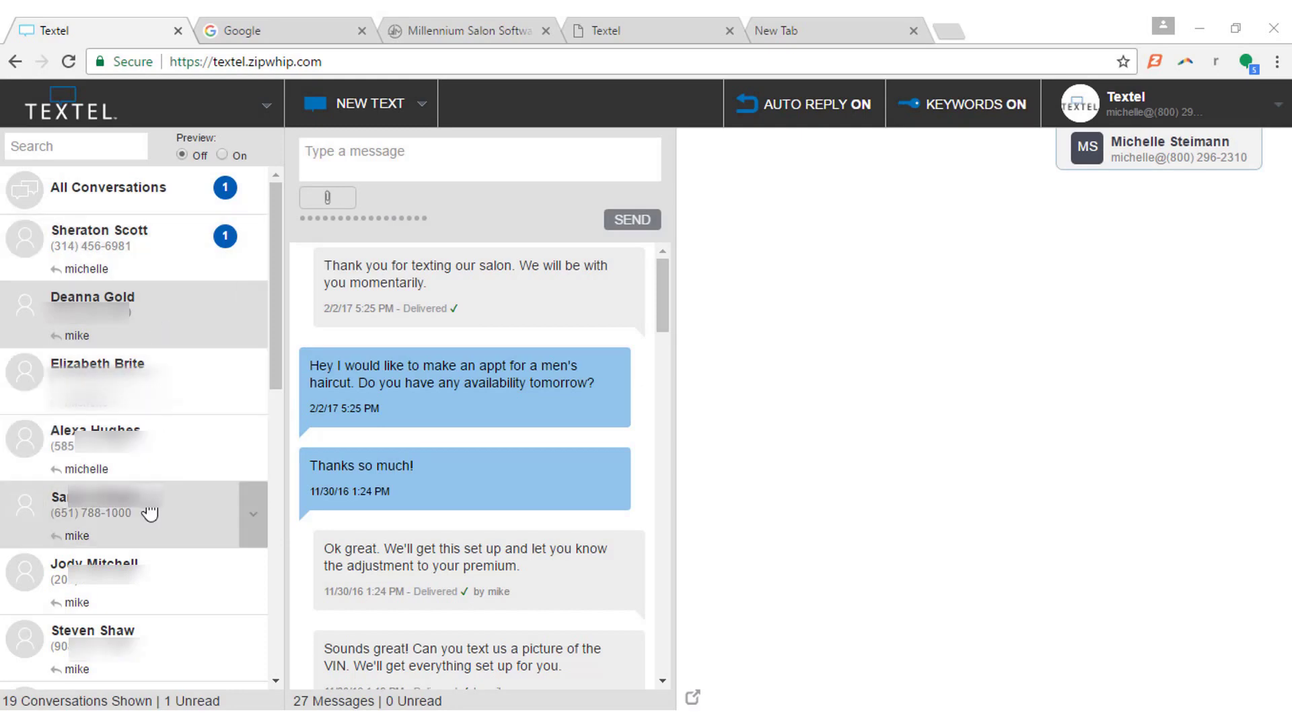
Step: Browse several conversations, including the 27-message and three-message threads
{"action": "left_click", "coordinate": [131, 380]}
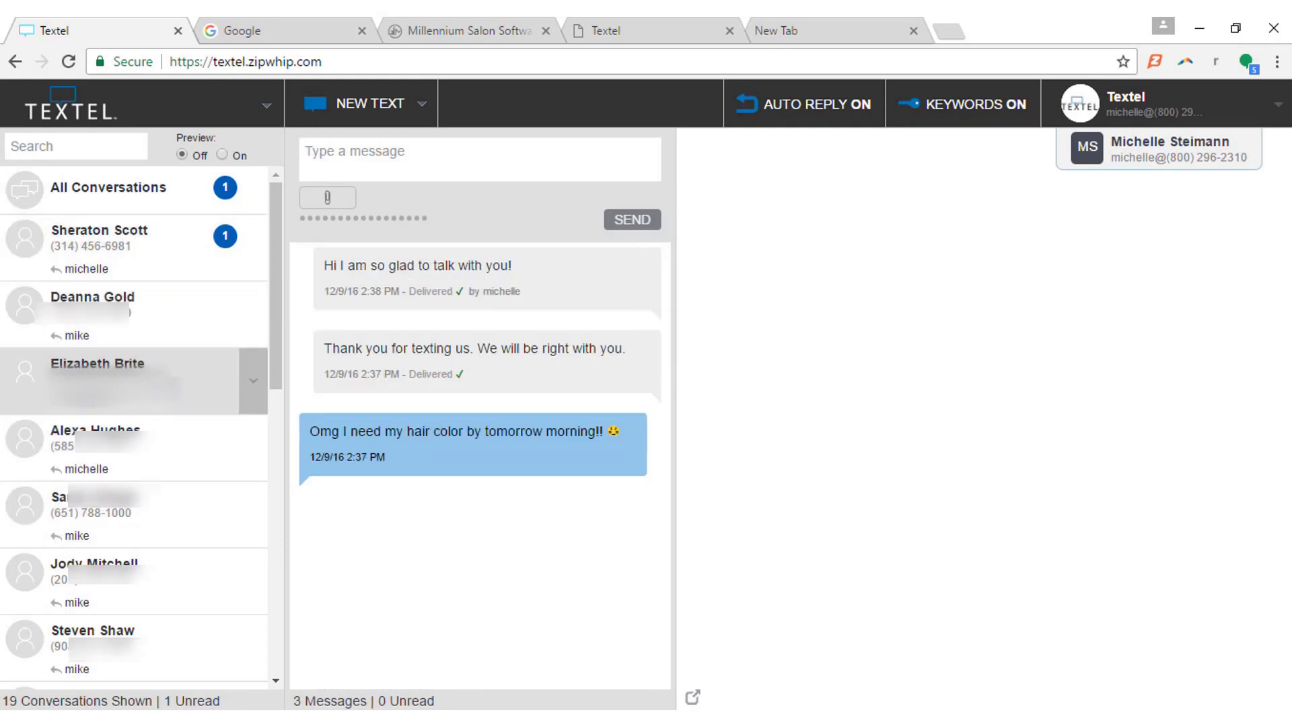
{"action": "left_click", "coordinate": [149, 333]}
{"action": "left_click", "coordinate": [157, 368]}
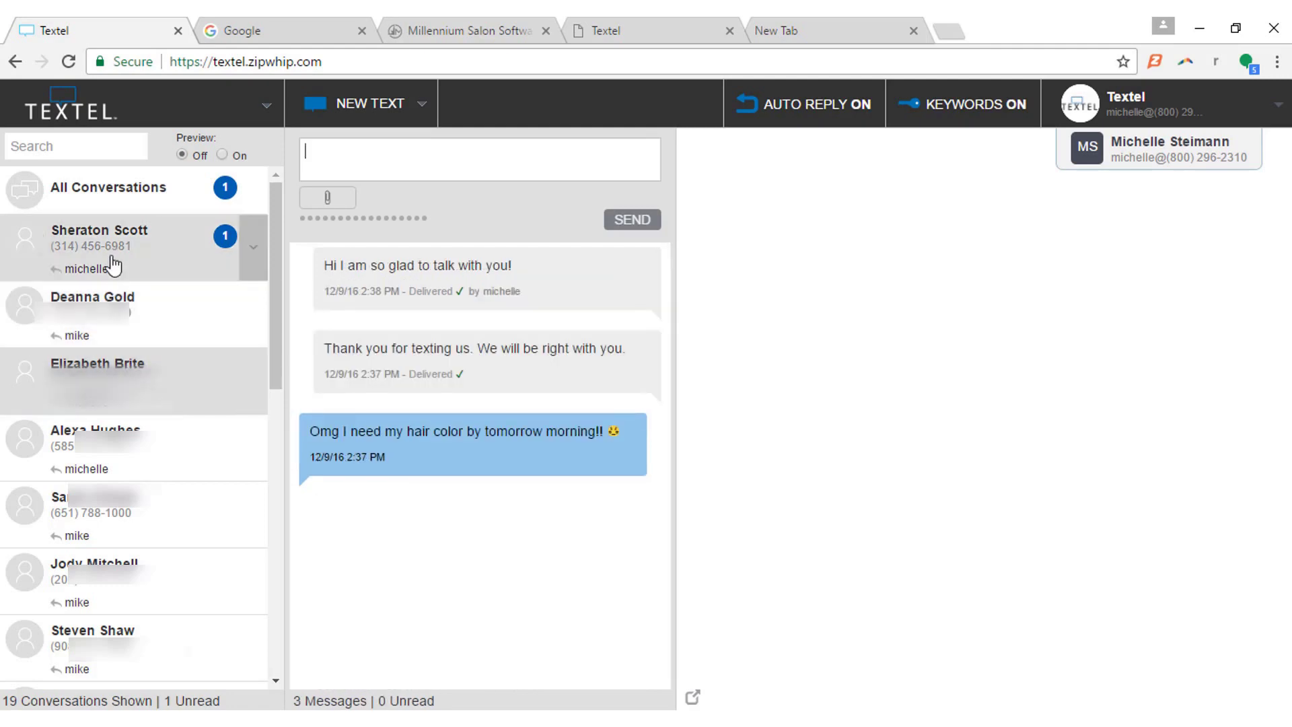
Step: Search conversations for 'sher', open the only match, then clear the search
{"action": "left_click", "coordinate": [85, 144]}
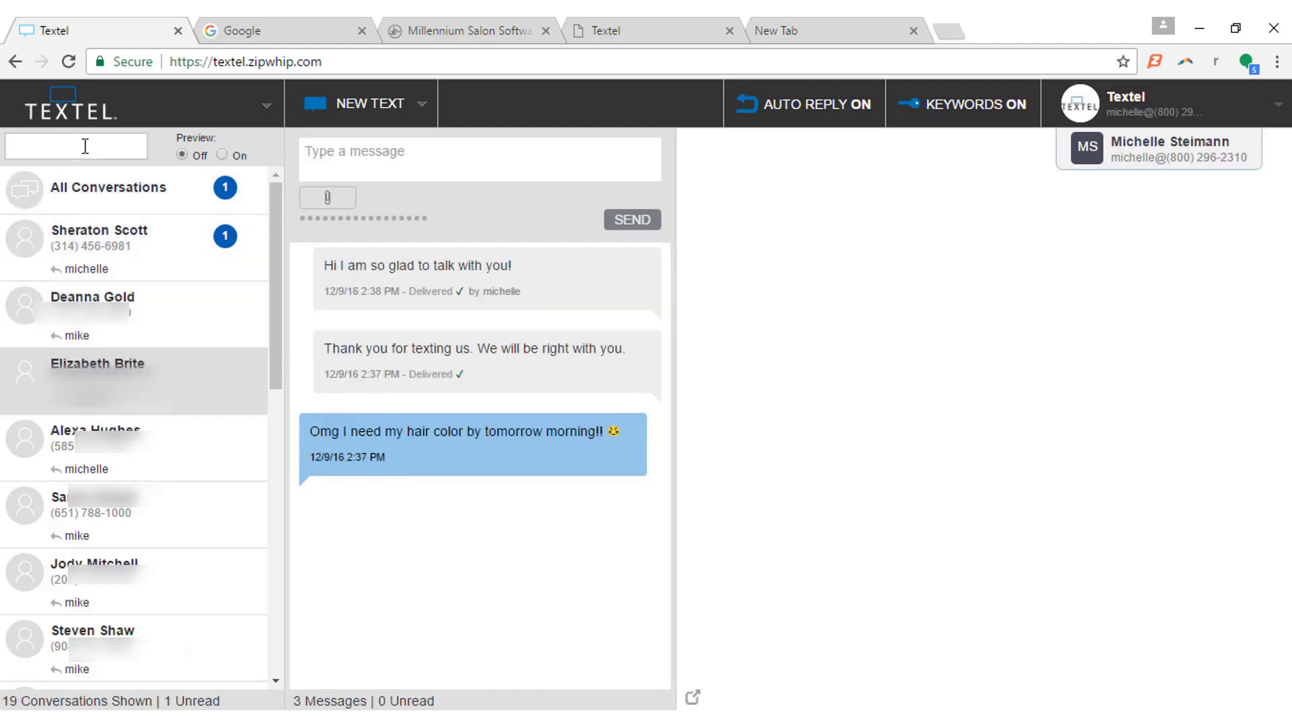
{"action": "type", "text": "she"}
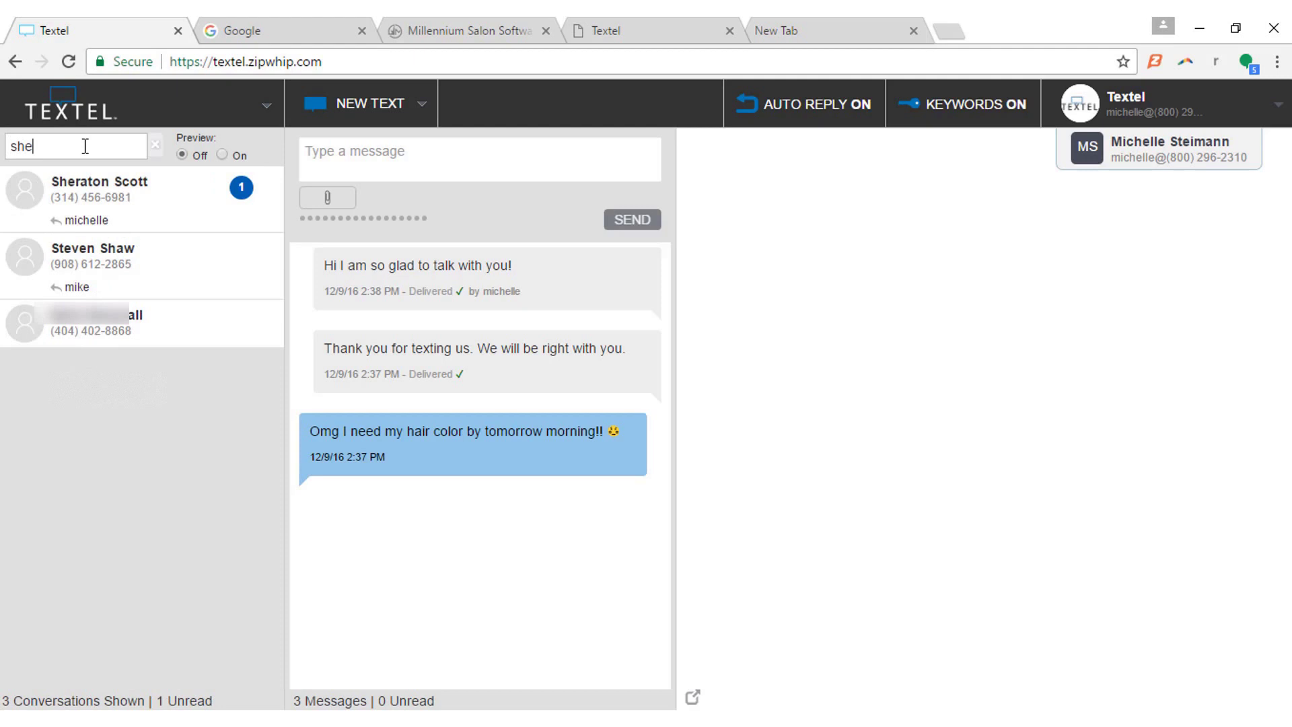
{"action": "type", "text": "r"}
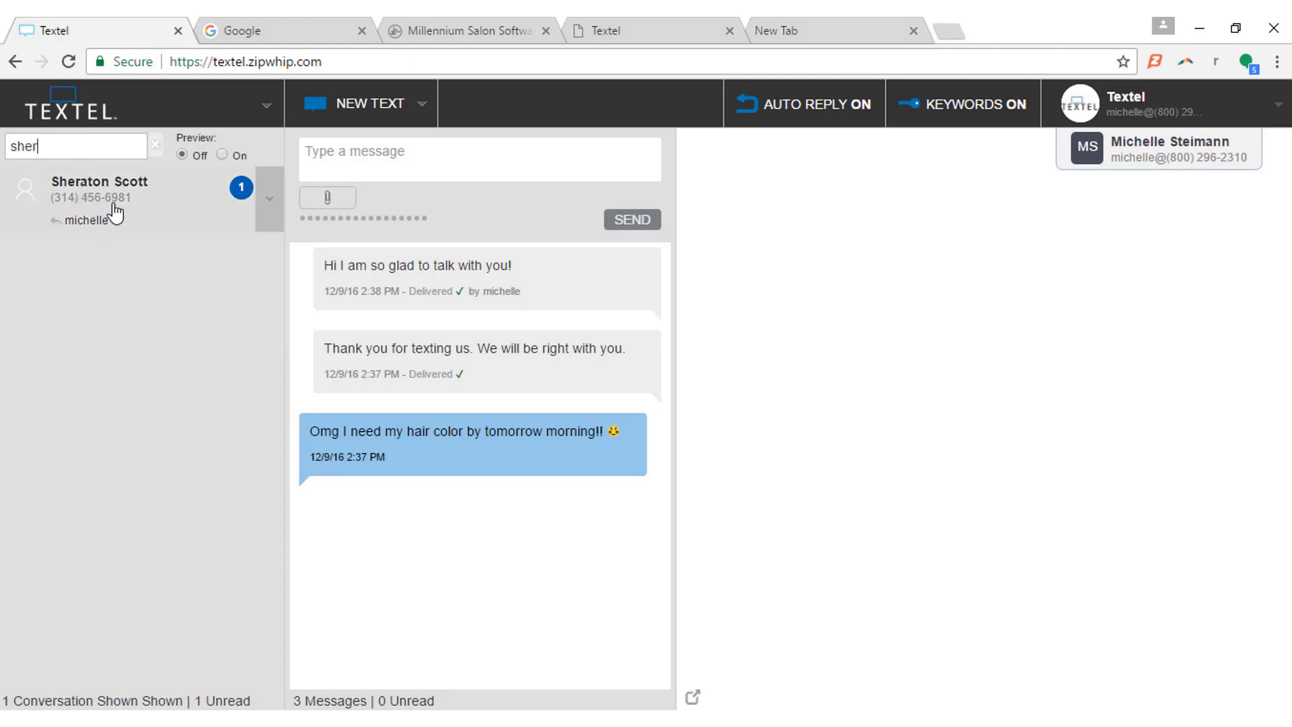
{"action": "left_click", "coordinate": [114, 210]}
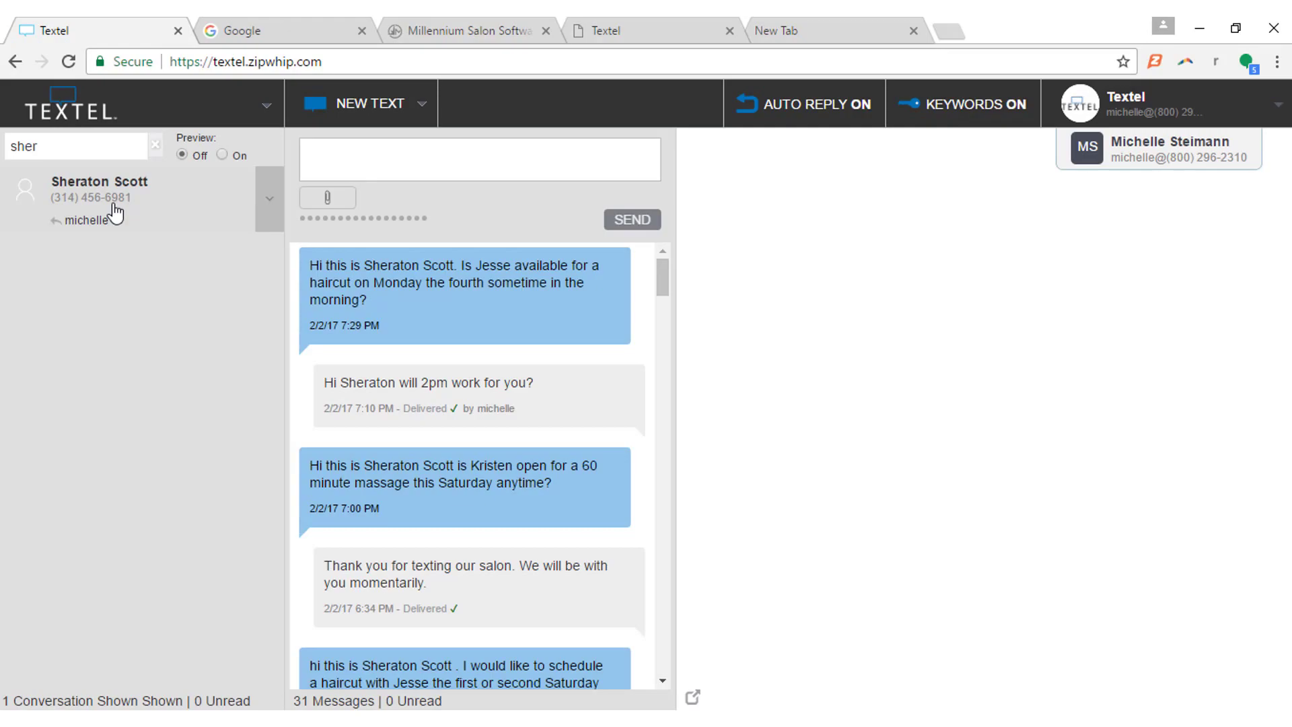
{"action": "left_click", "coordinate": [155, 146]}
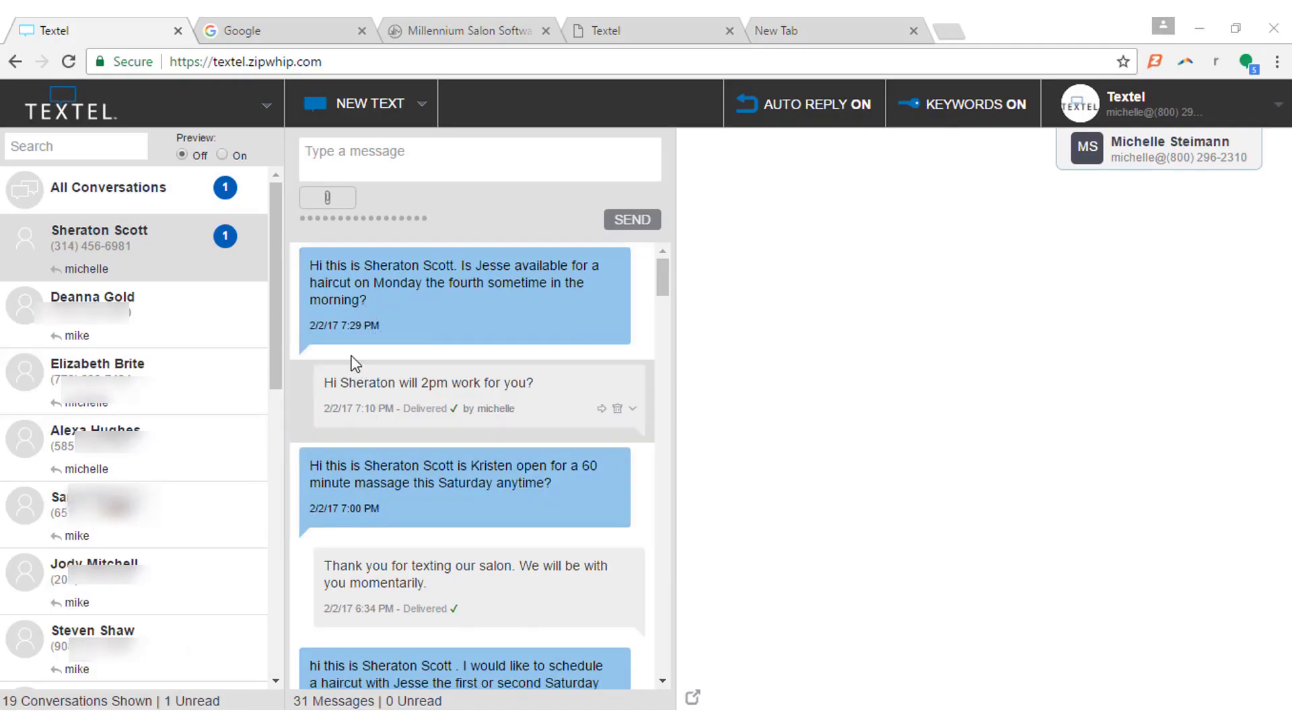
{"action": "left_click", "coordinate": [265, 107]}
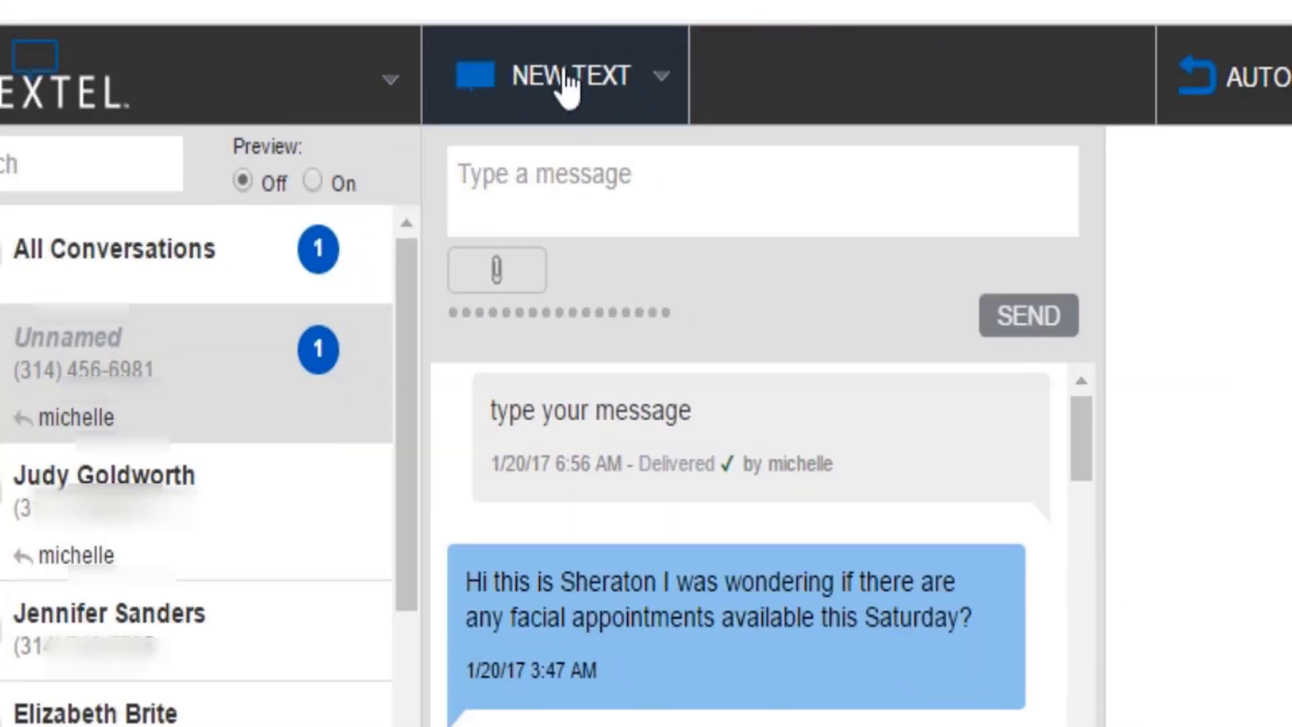
Step: Send a new text message to the matching contact
{"action": "left_click", "coordinate": [353, 43]}
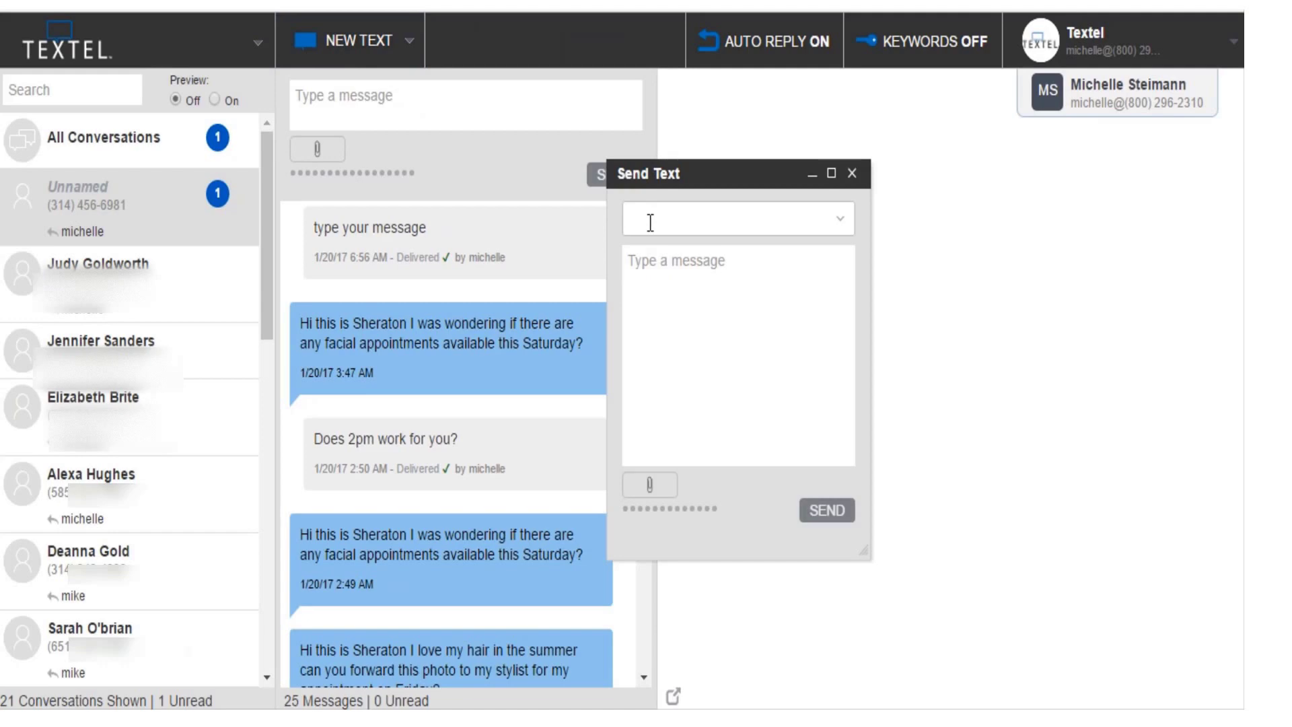
{"action": "type", "text": "sher"}
{"action": "left_click", "coordinate": [742, 279]}
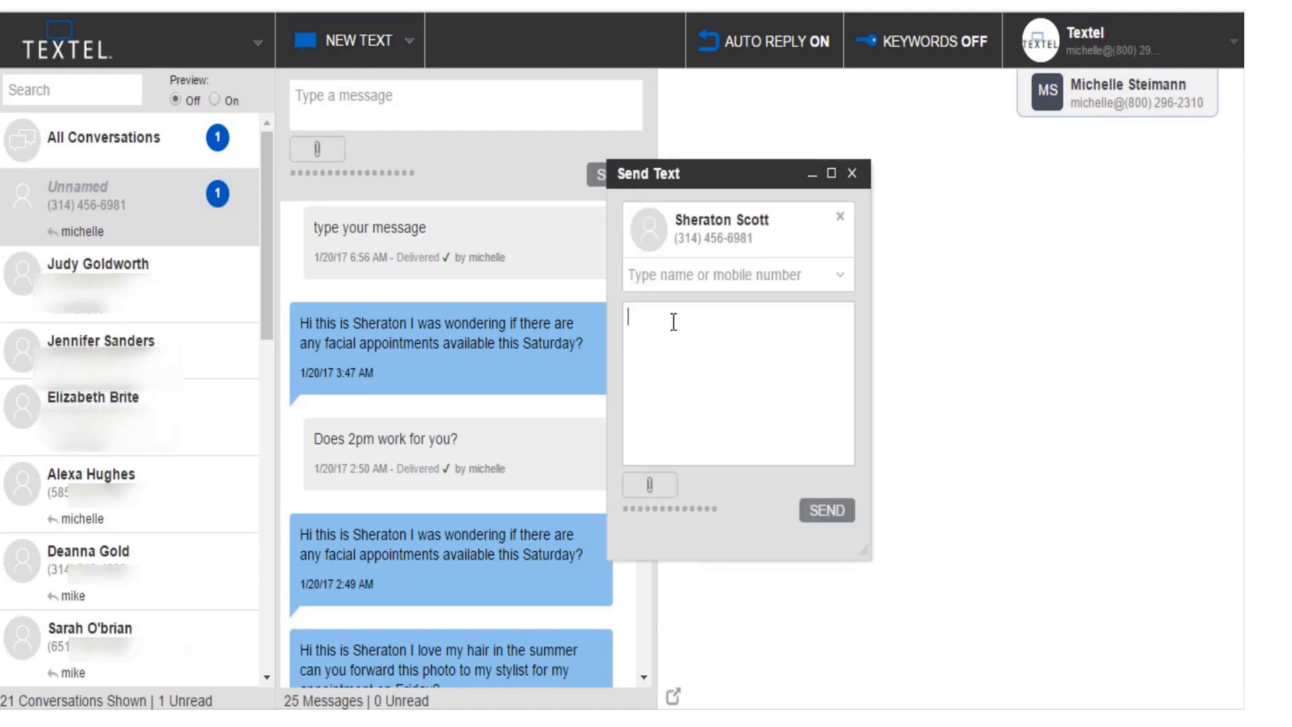
{"action": "type", "text": "type your message"}
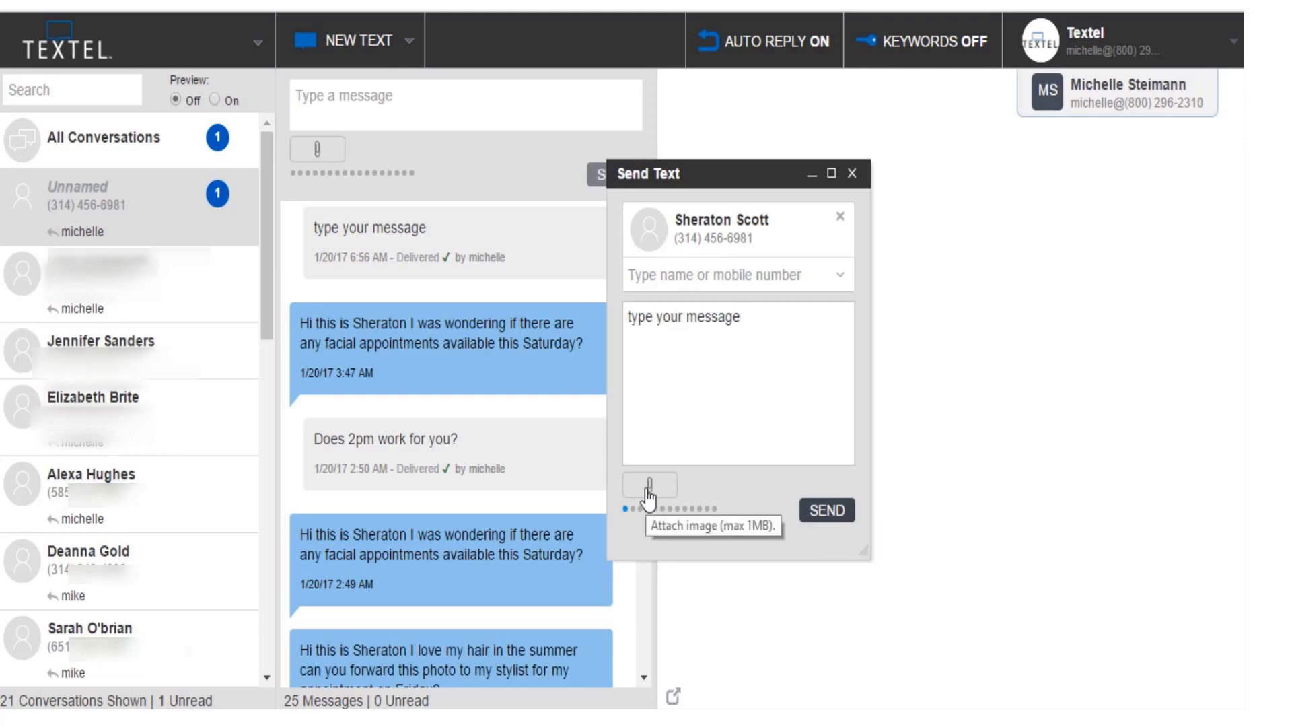
{"action": "left_click", "coordinate": [829, 511]}
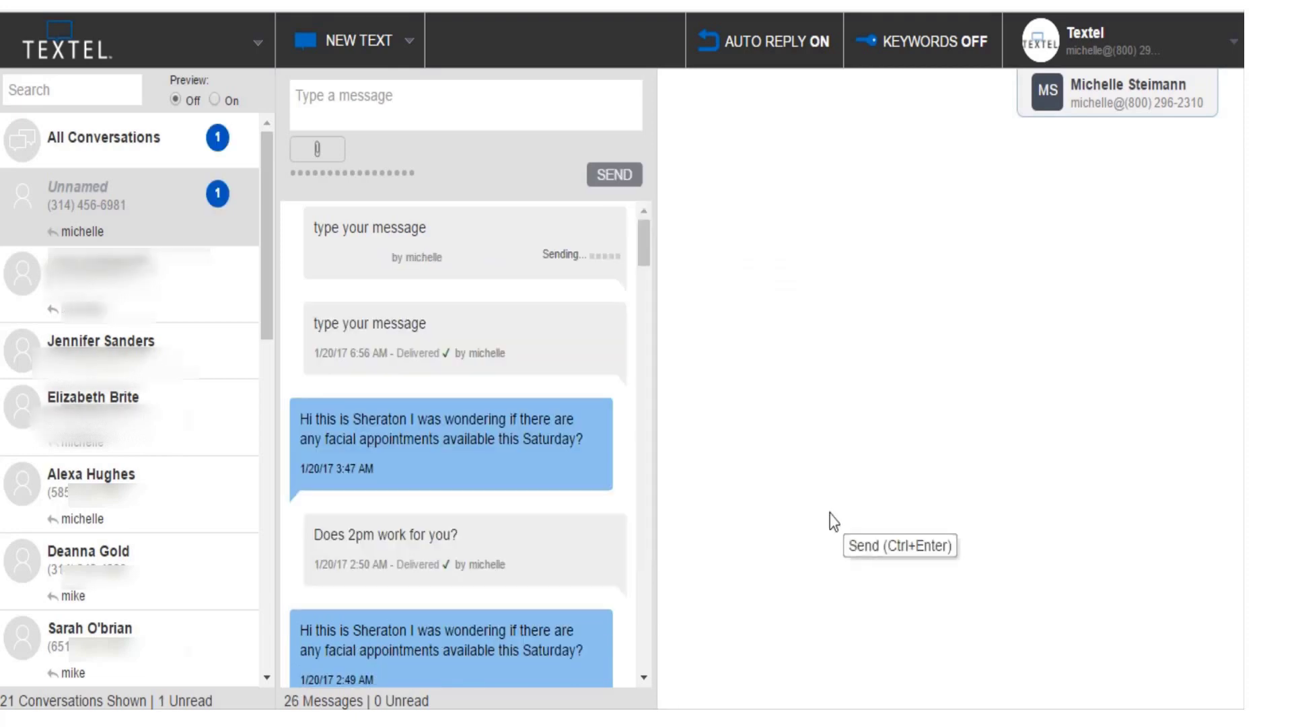
Step: Start a new scheduled text to the same contact and begin its message
{"action": "left_click", "coordinate": [411, 46]}
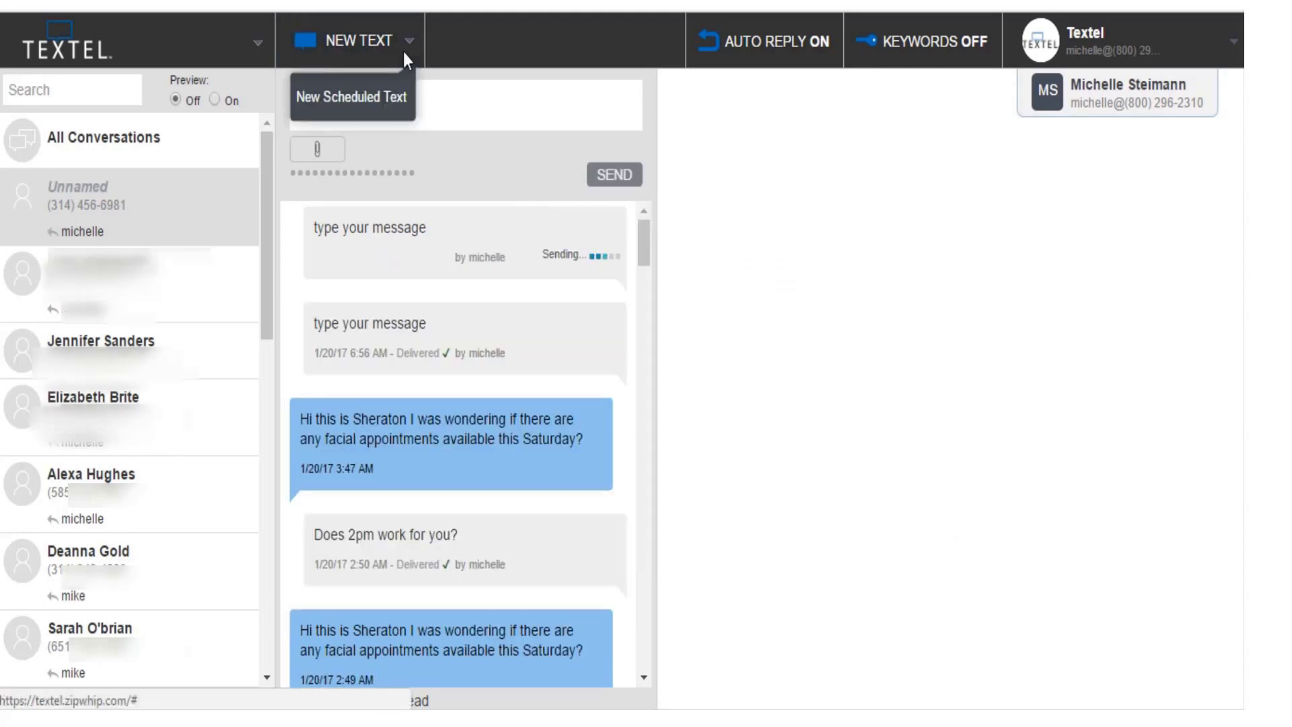
{"action": "left_click", "coordinate": [373, 101]}
{"action": "type", "text": "she"}
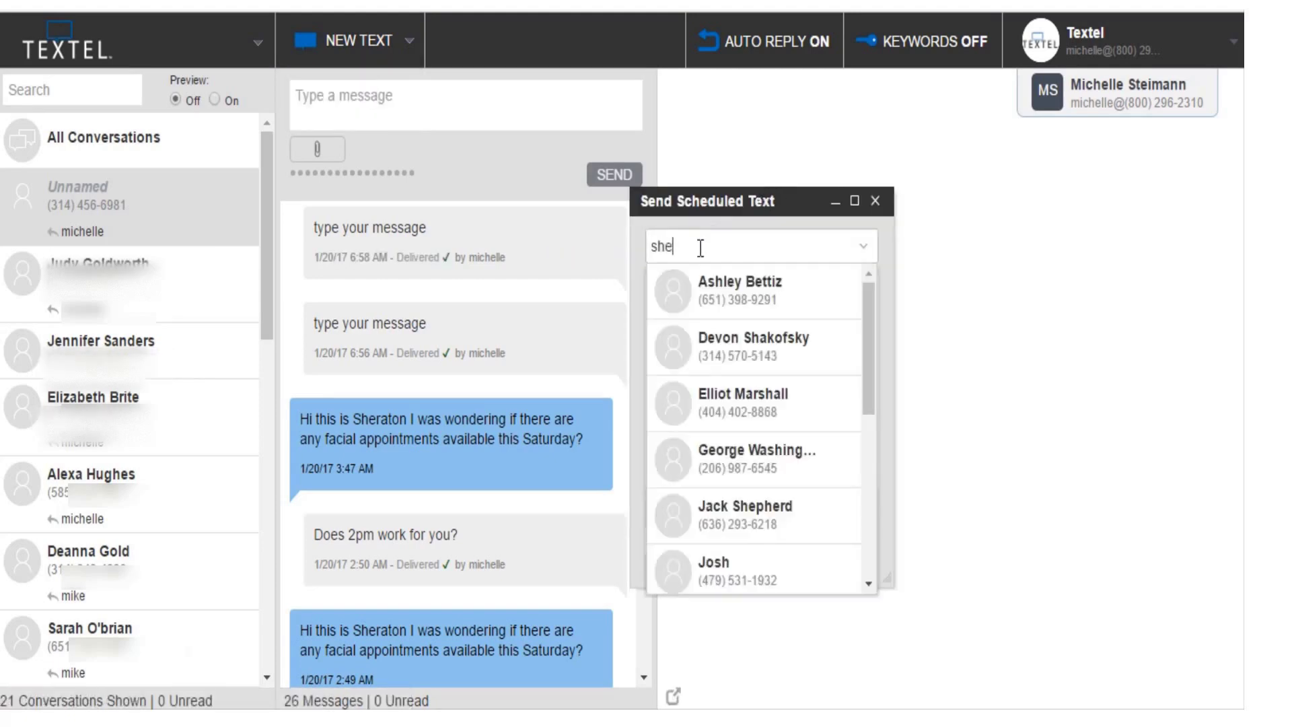
{"action": "type", "text": "r"}
{"action": "left_click", "coordinate": [724, 288]}
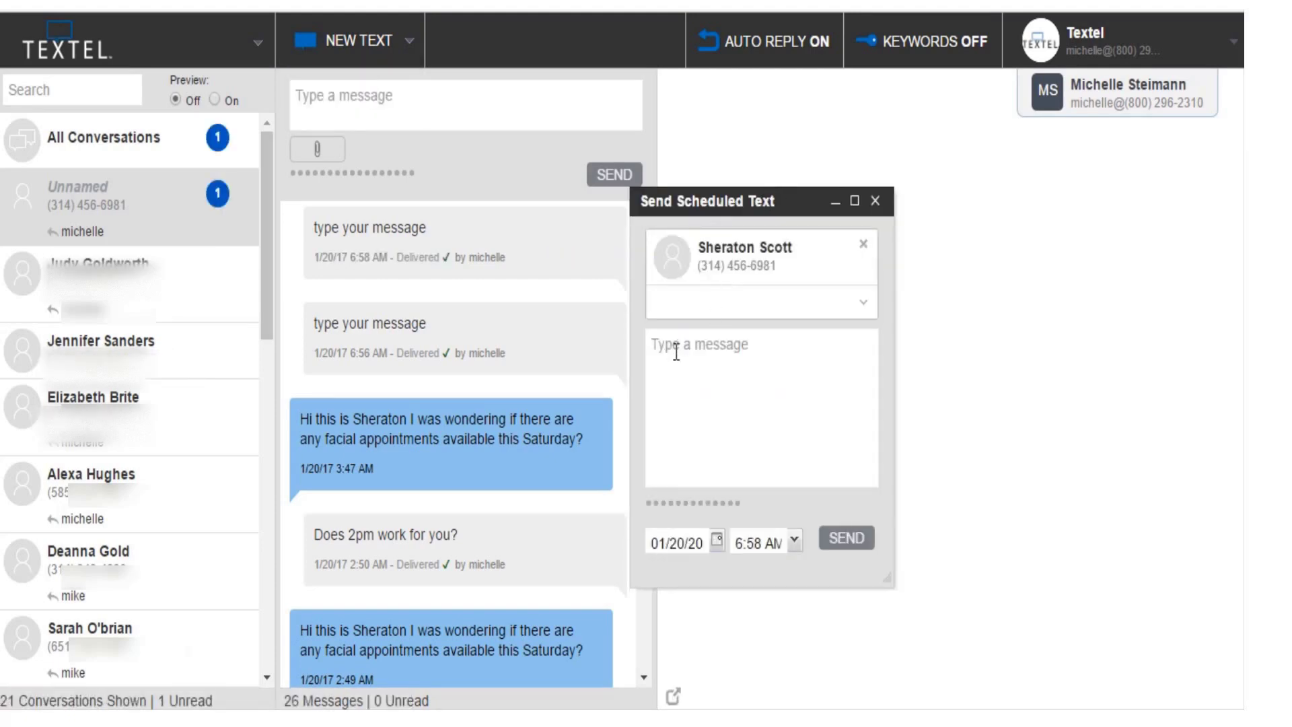
{"action": "left_click", "coordinate": [674, 352]}
{"action": "type", "text": "type your messag"}
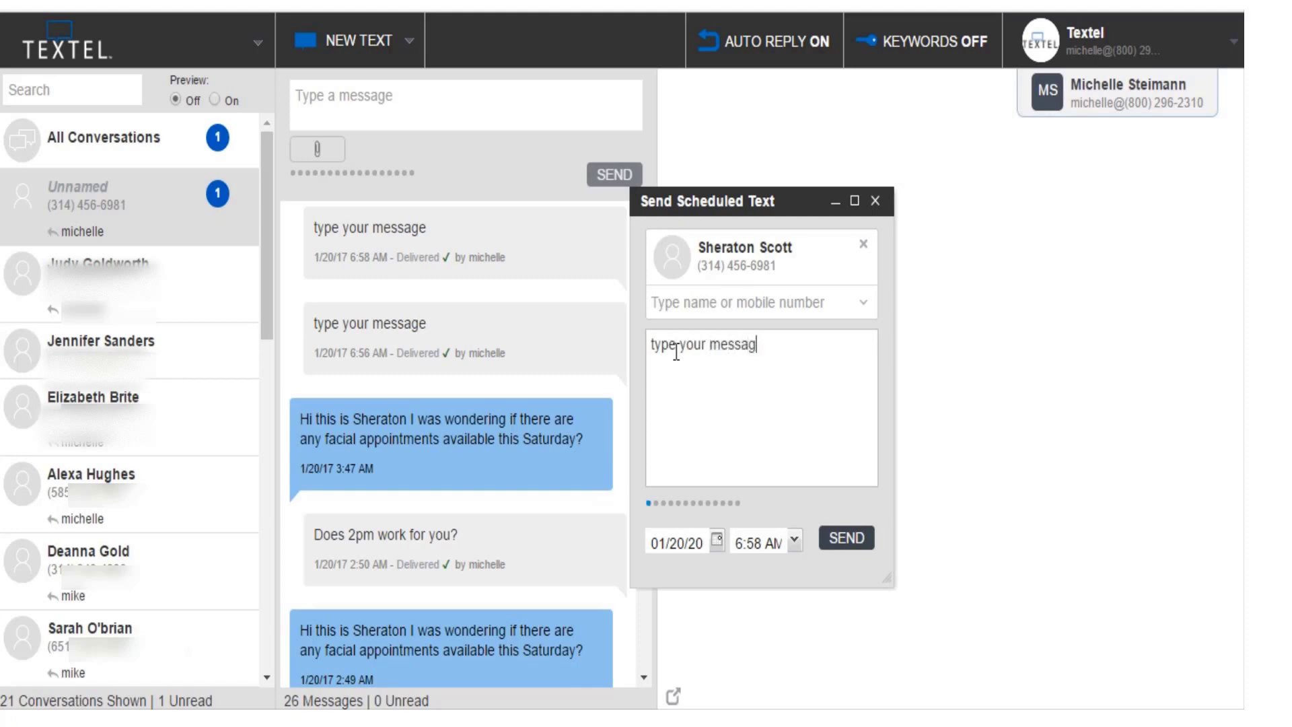
{"action": "type", "text": "e"}
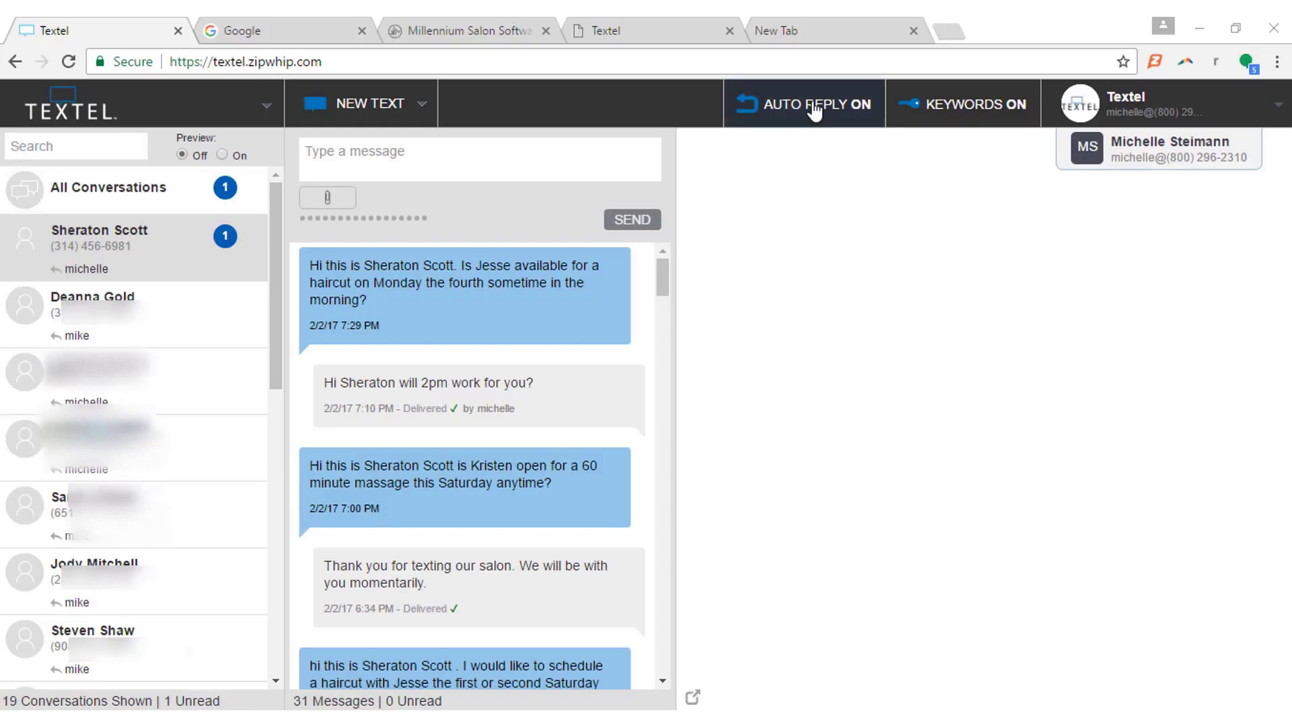
Step: Expand the Closed AM auto reply showing its morning opening message, then save it
{"action": "left_click", "coordinate": [816, 121]}
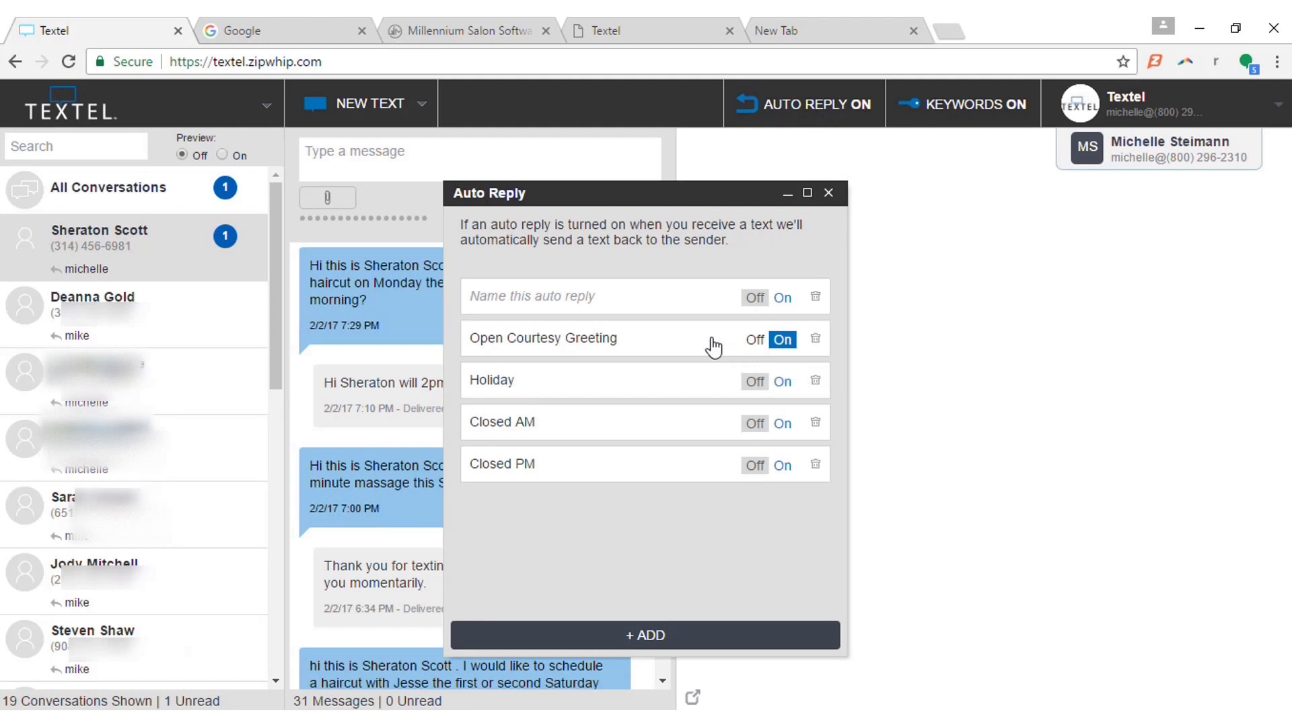
{"action": "left_click", "coordinate": [681, 435]}
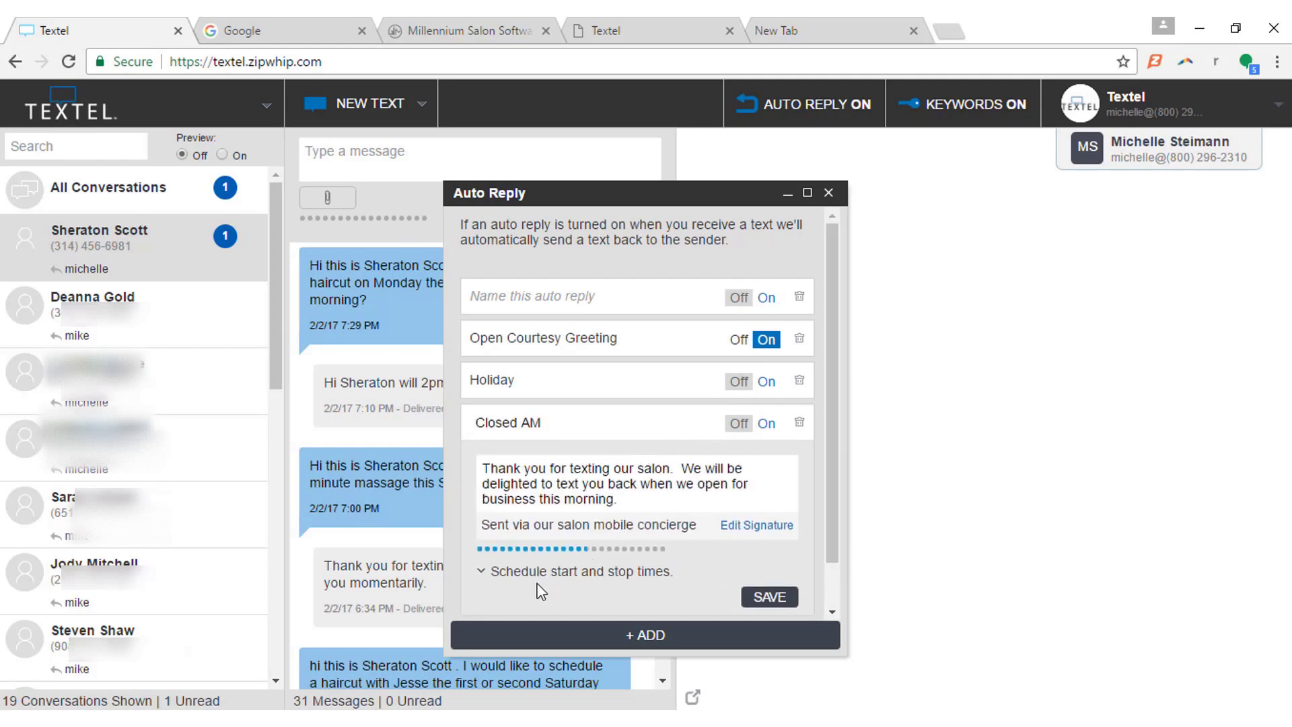
{"action": "left_click", "coordinate": [769, 597]}
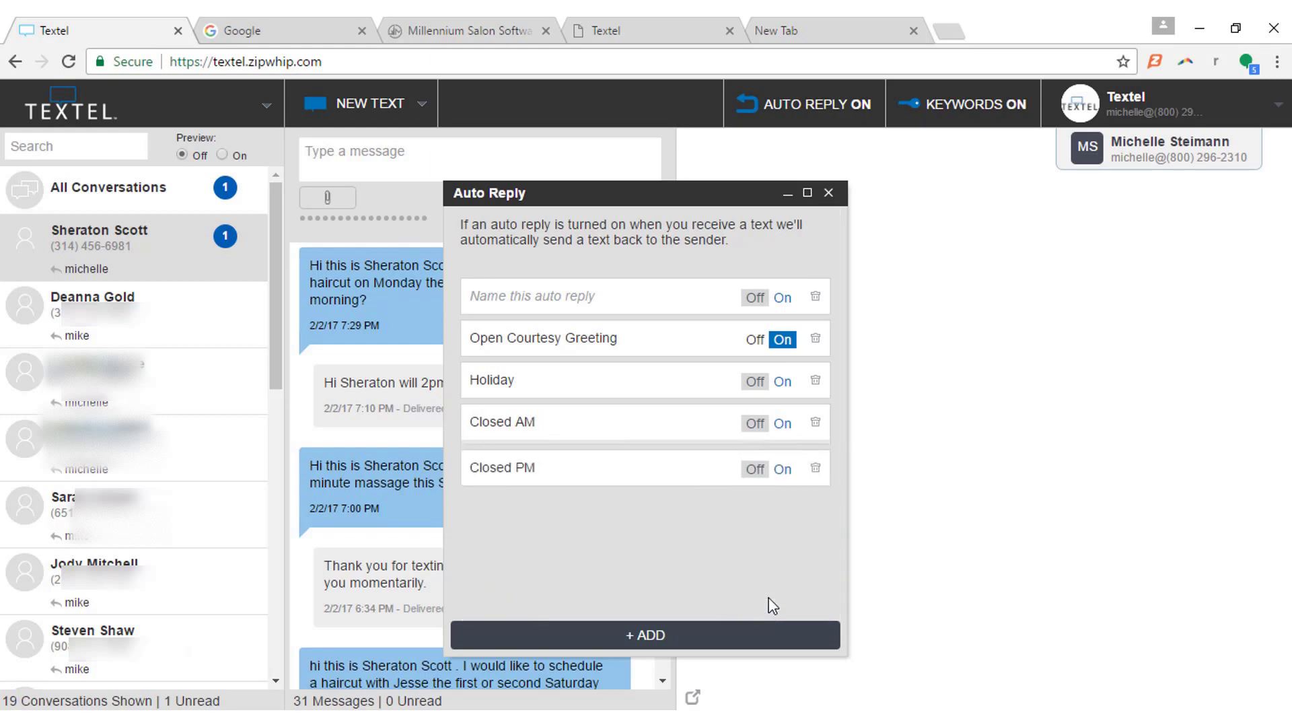